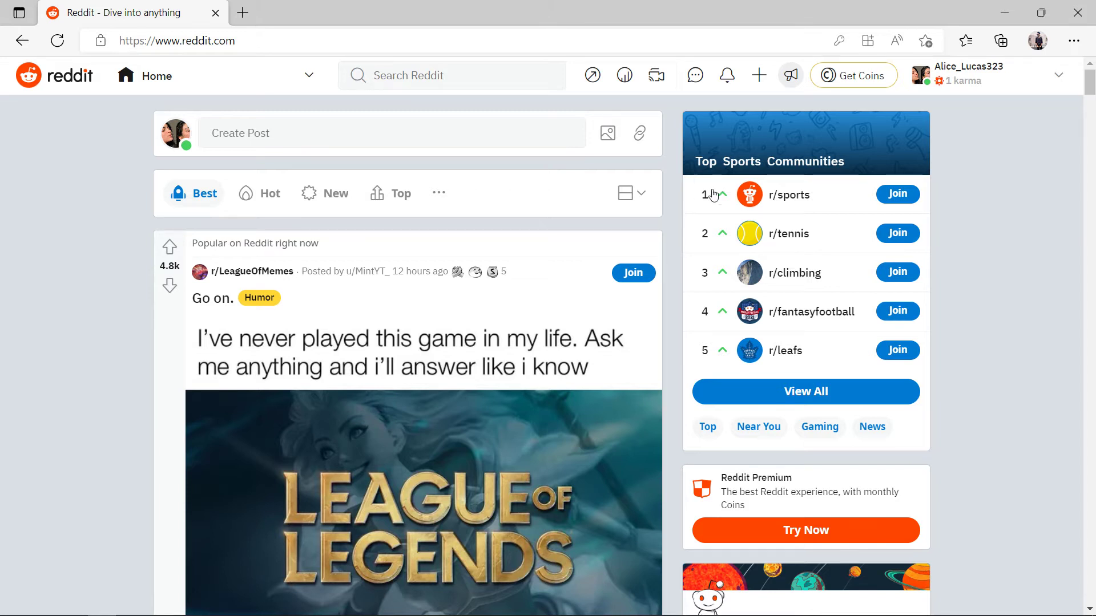
# Open the Delete Account dialog from User Settings via the username menu.
pyautogui.click(955, 74)
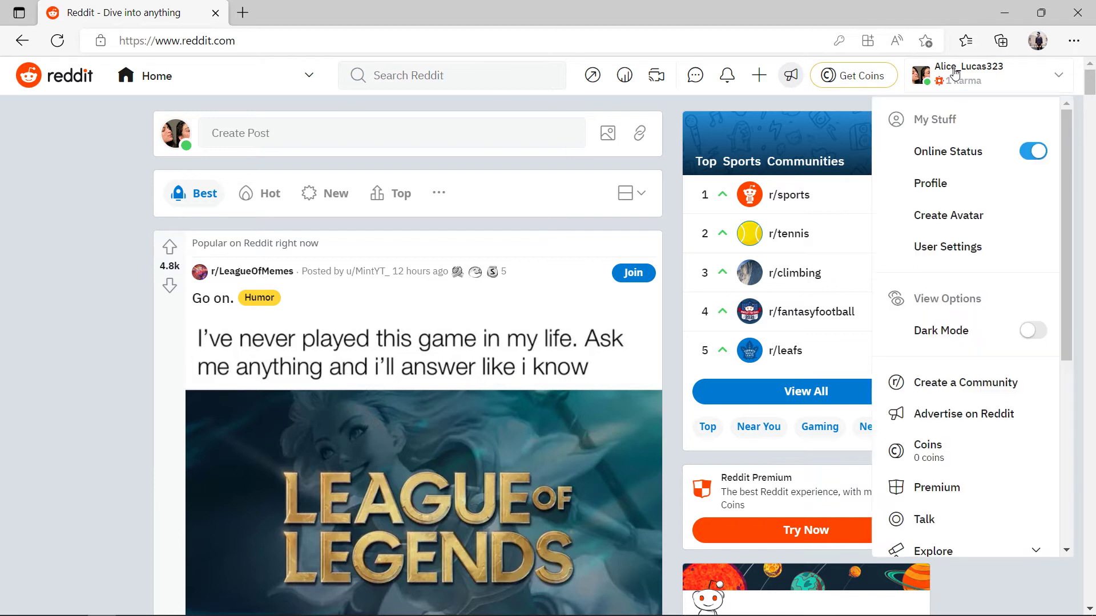
pyautogui.click(937, 248)
pyautogui.scroll(-1, 936, 250)
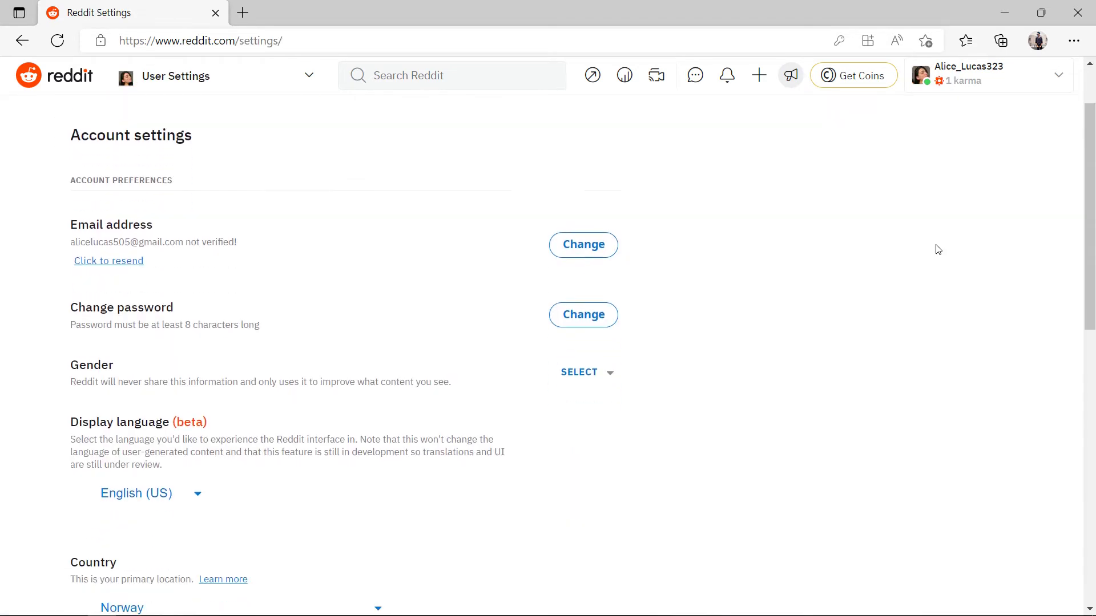
pyautogui.scroll(-1, 936, 248)
pyautogui.scroll(-2, 937, 250)
pyautogui.scroll(-3, 936, 248)
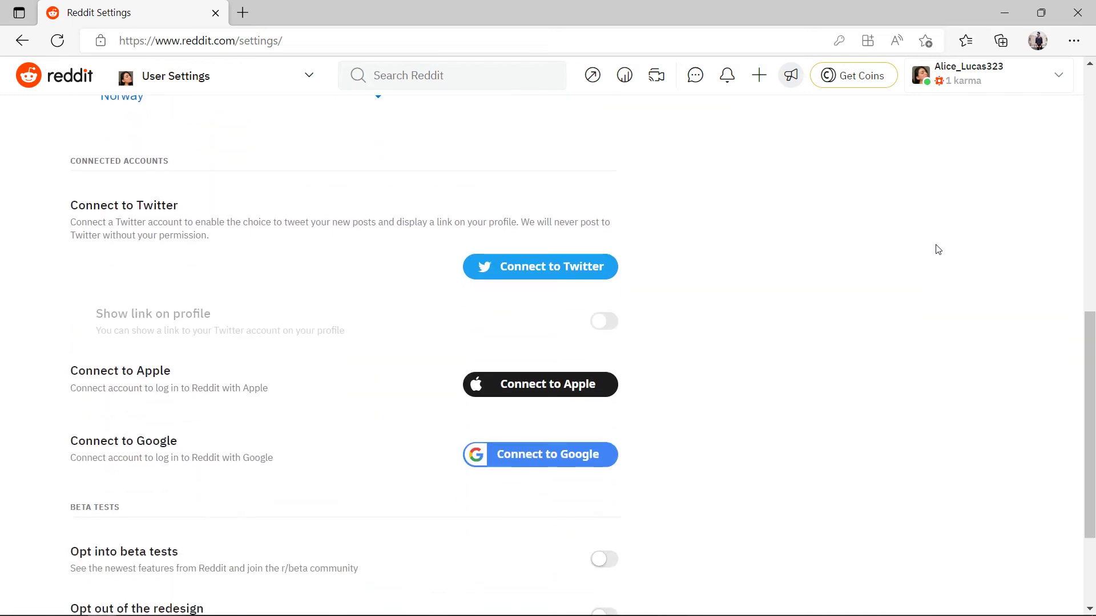
pyautogui.scroll(-2, 937, 247)
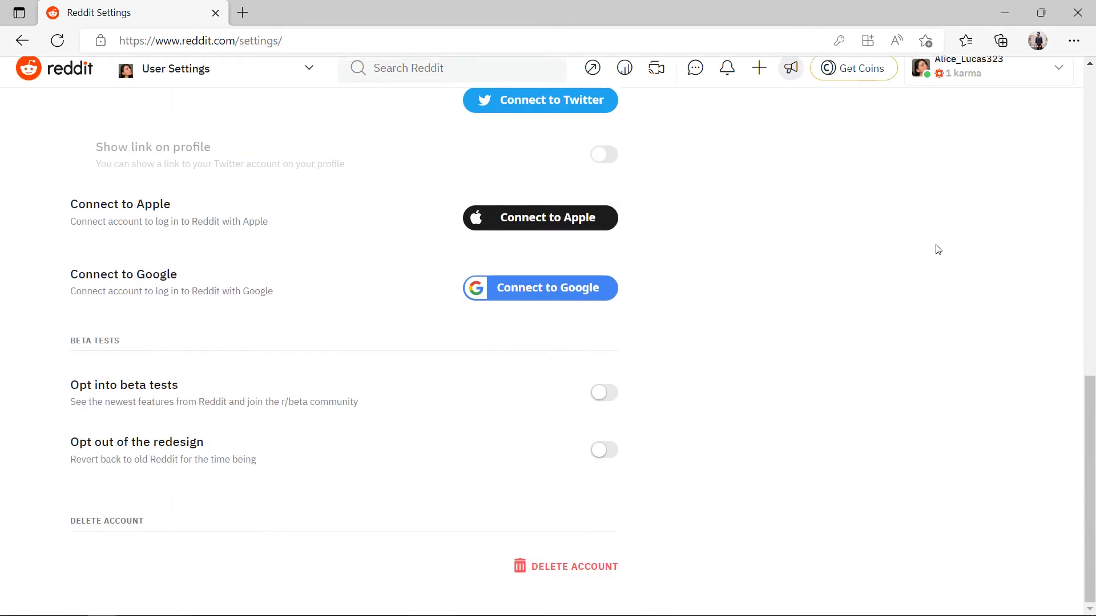
pyautogui.click(552, 574)
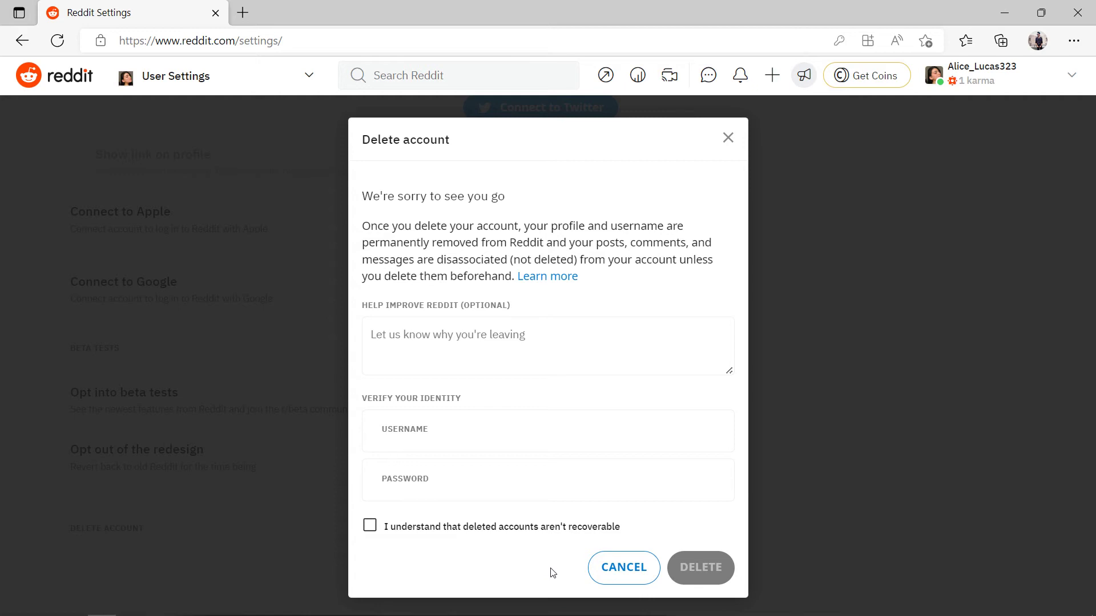
# Enter a leaving reason, username and password, tick the non-recoverable acknowledgement, and submit.
pyautogui.click(509, 346)
pyautogui.write('dsds dk j ds djd sdj')
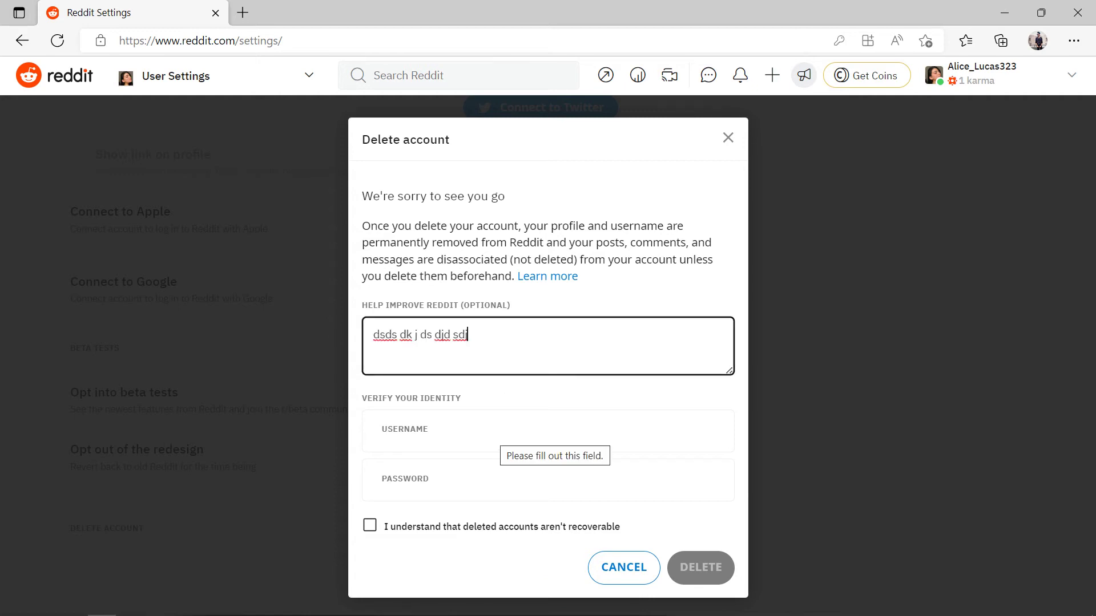
pyautogui.click(514, 432)
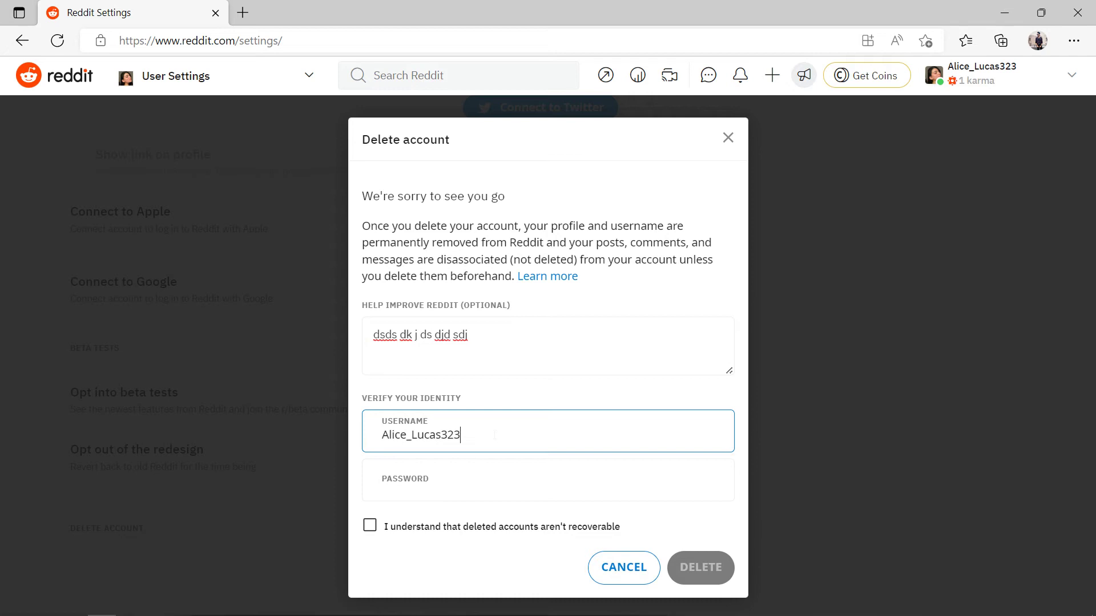
pyautogui.press('Tab')
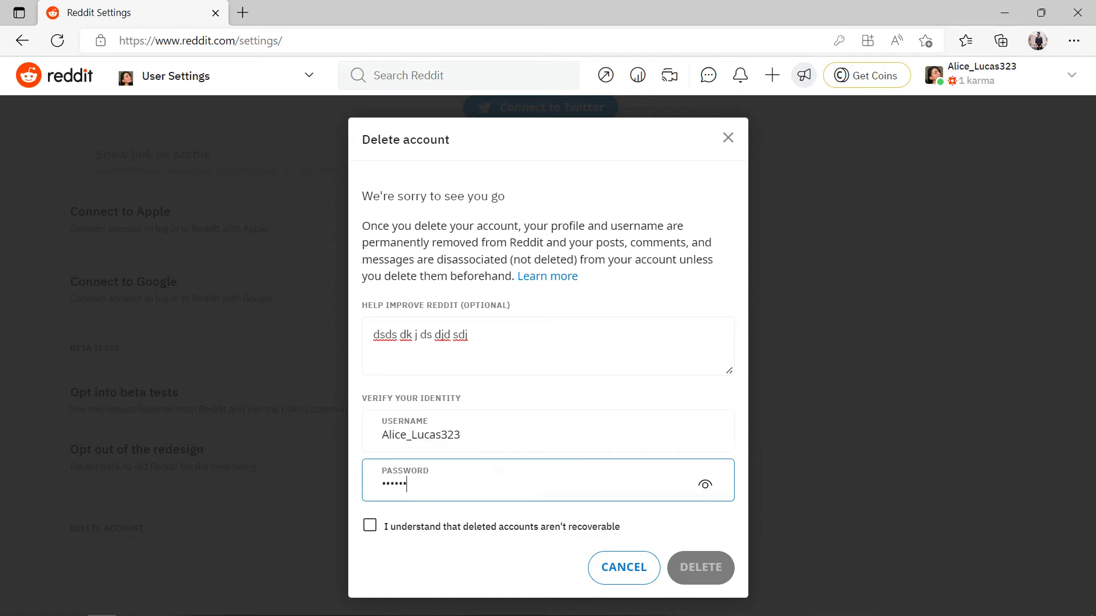
pyautogui.click(371, 526)
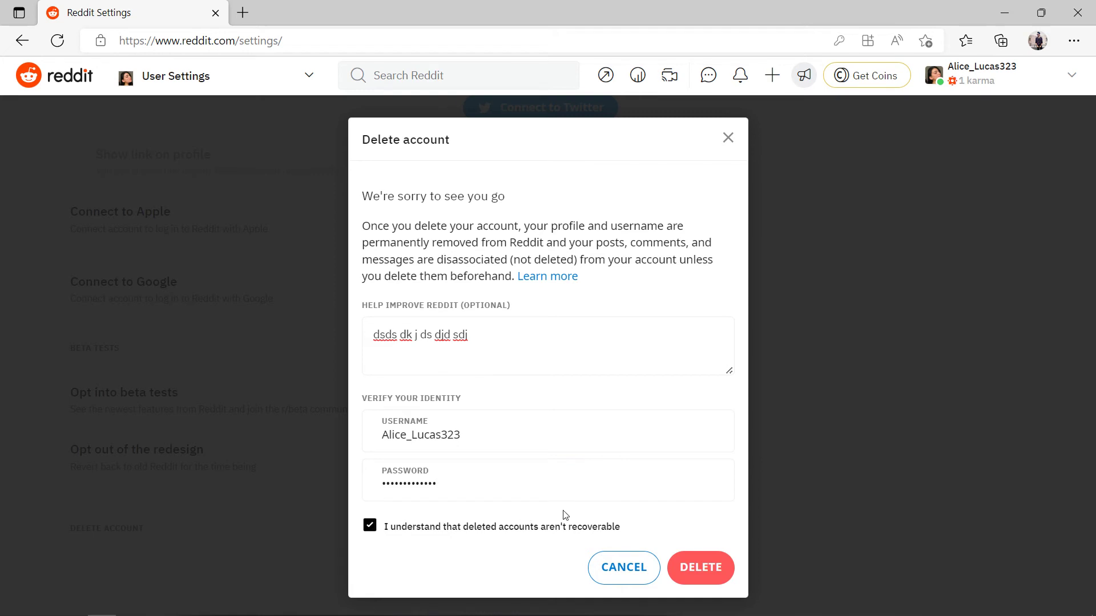
pyautogui.click(698, 566)
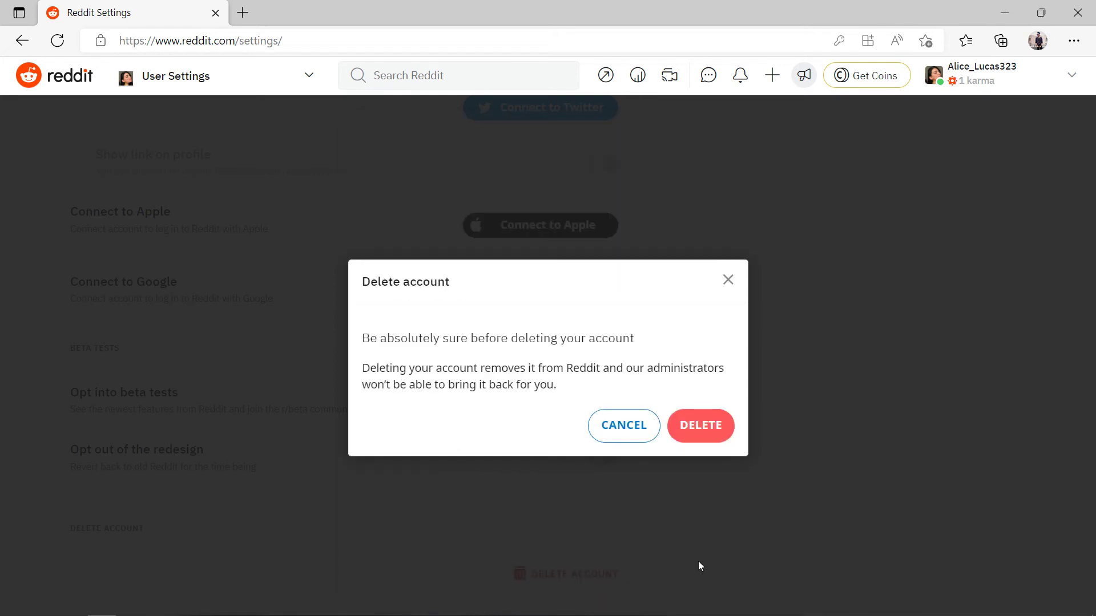
# Approve the deletion in the 'Be absolutely sure' warning dialog.
pyautogui.click(703, 433)
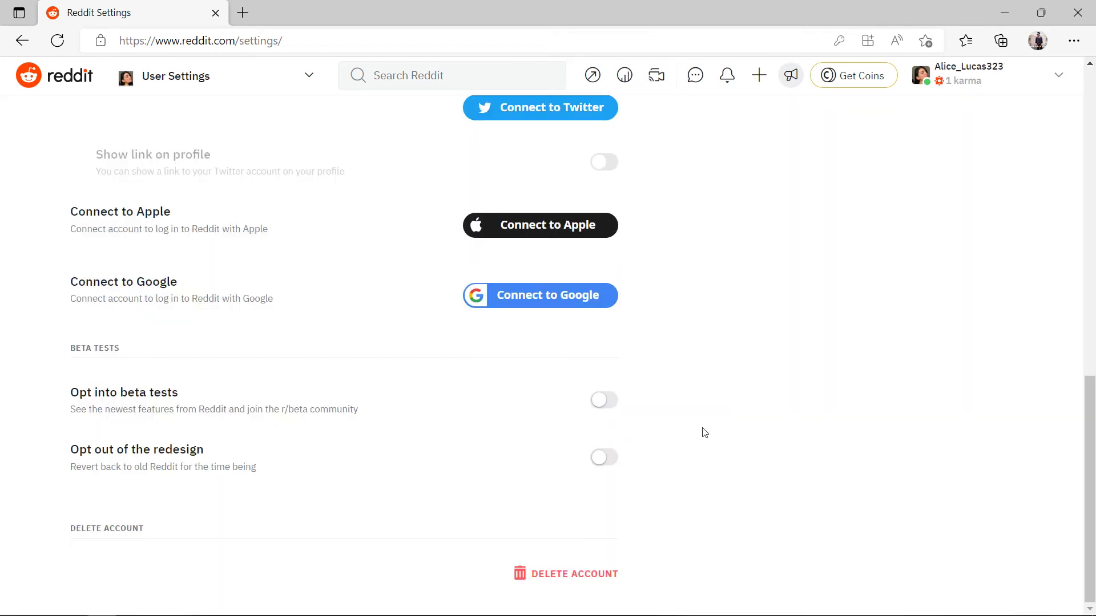